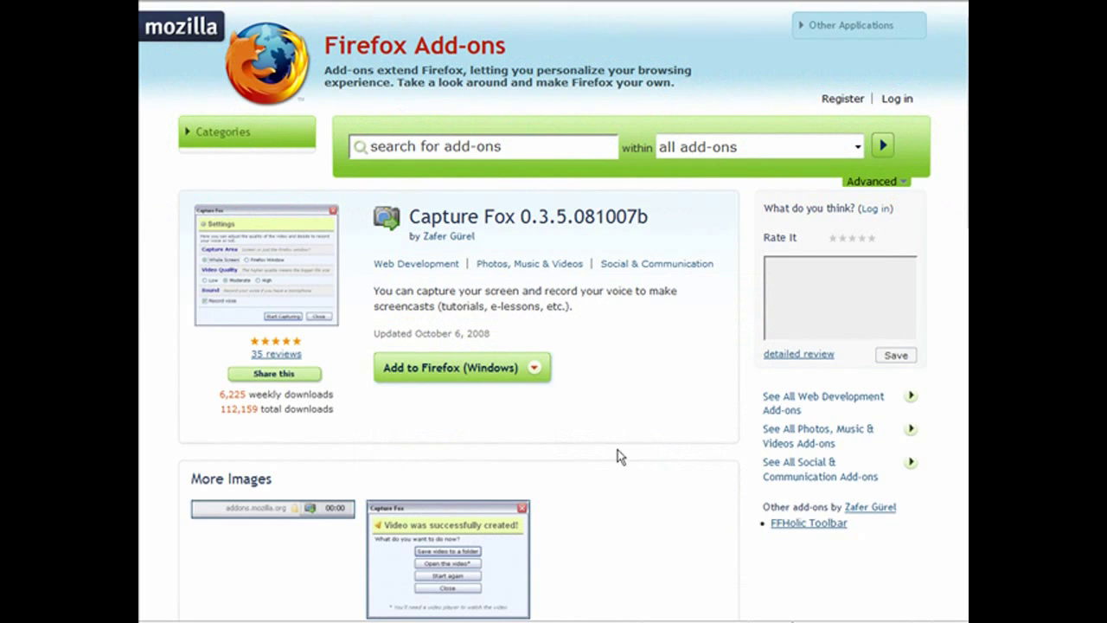
# Install the Capture Fox add-on, restart Firefox to complete it, and check its entry among the installed extensions.
pyautogui.click(526, 364)
pyautogui.click(444, 378)
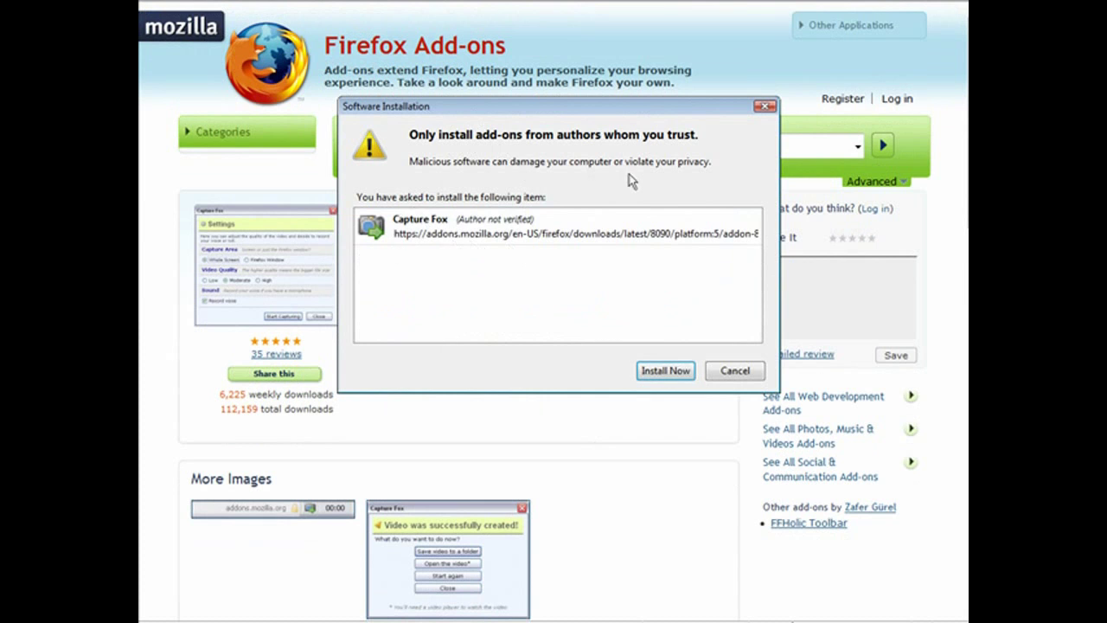
pyautogui.click(665, 370)
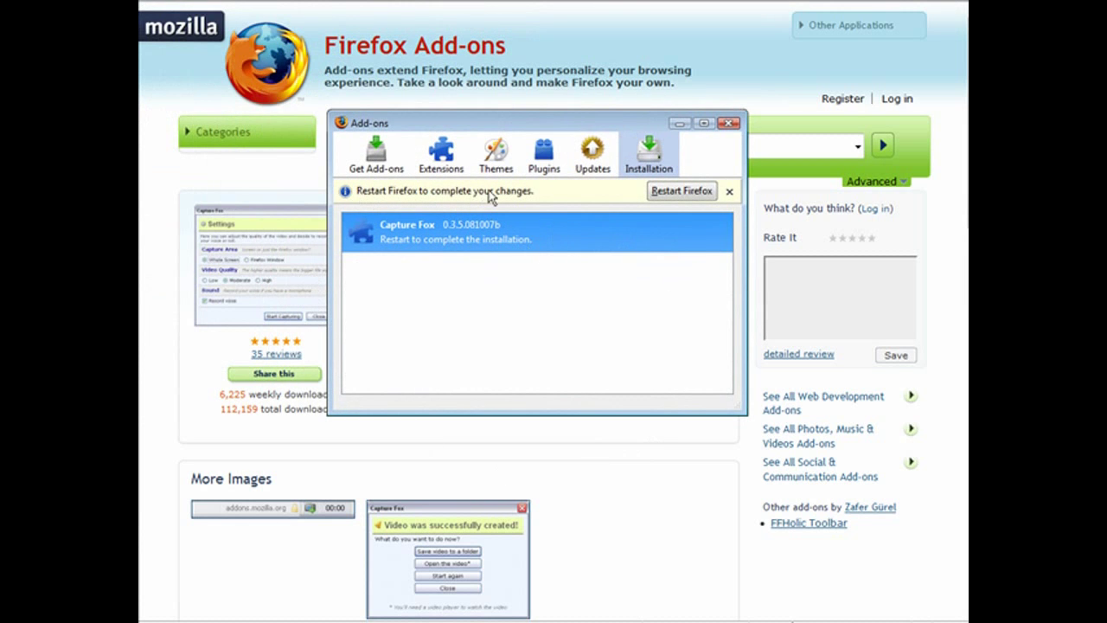
pyautogui.click(682, 191)
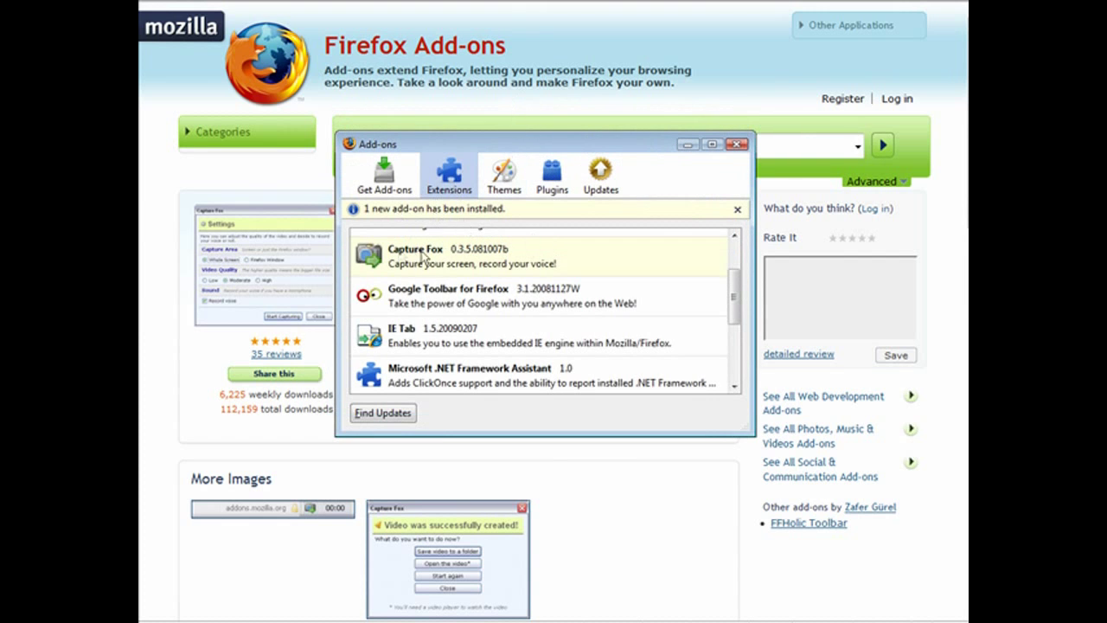
pyautogui.click(443, 251)
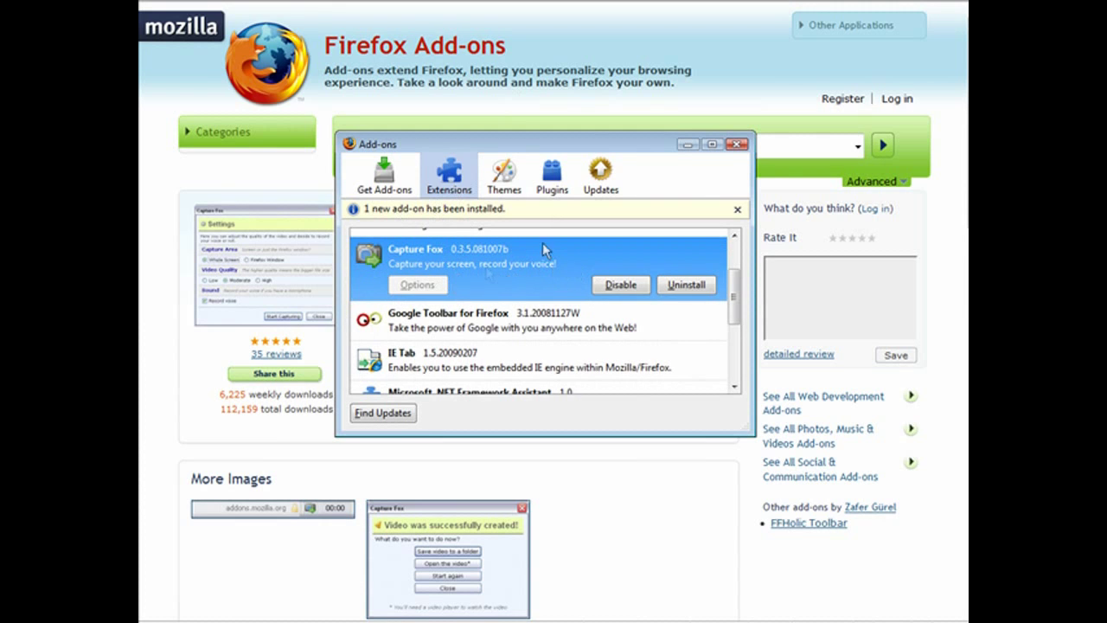
pyautogui.click(736, 143)
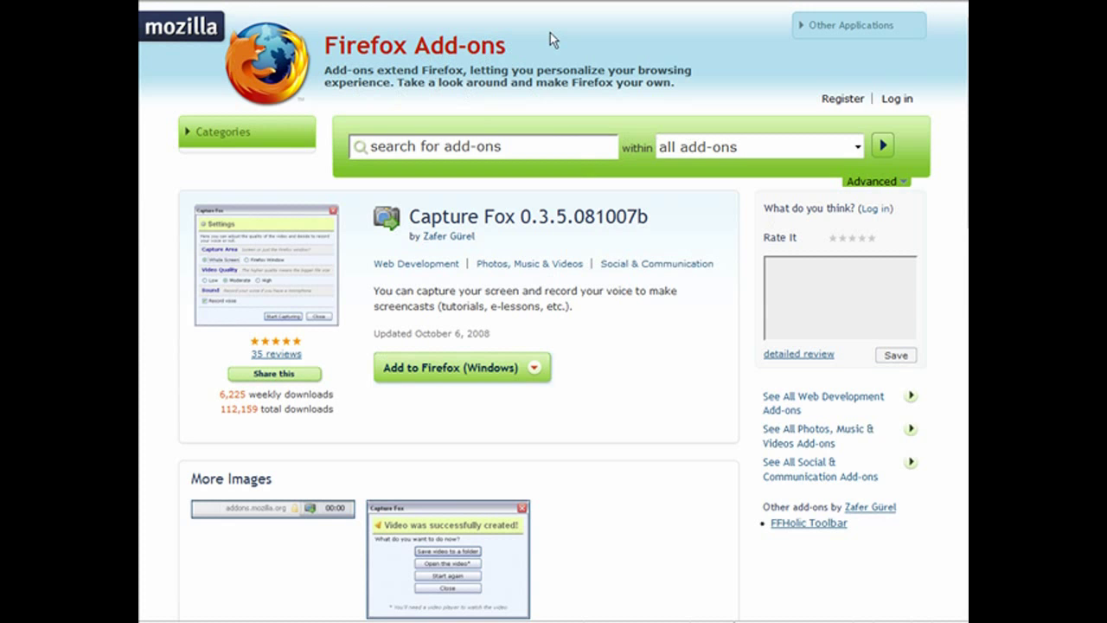
# From the browser's home page, start a Capture Fox recording of the Firefox window at High video quality with voice recording.
pyautogui.hotkey('alt', 'Home')
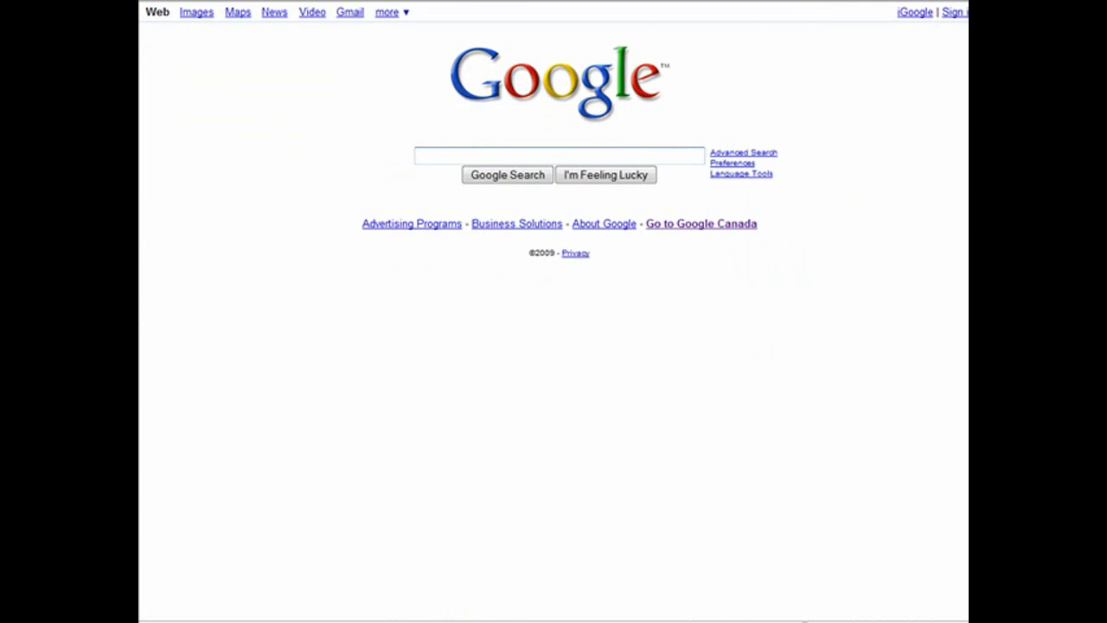
pyautogui.hotkey('alt', 't')
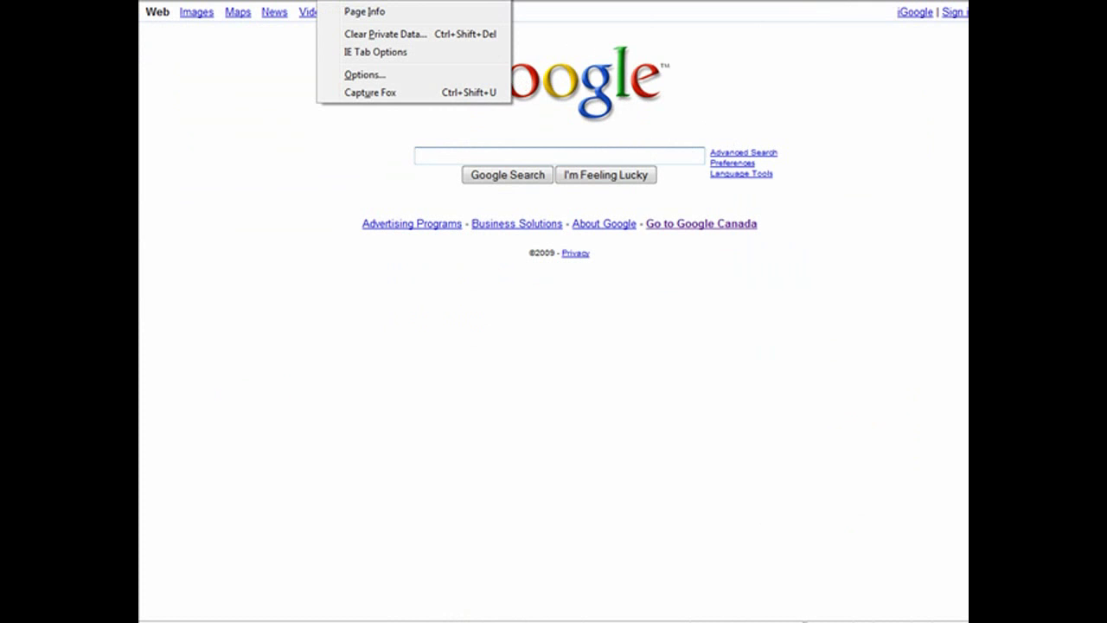
pyautogui.click(386, 93)
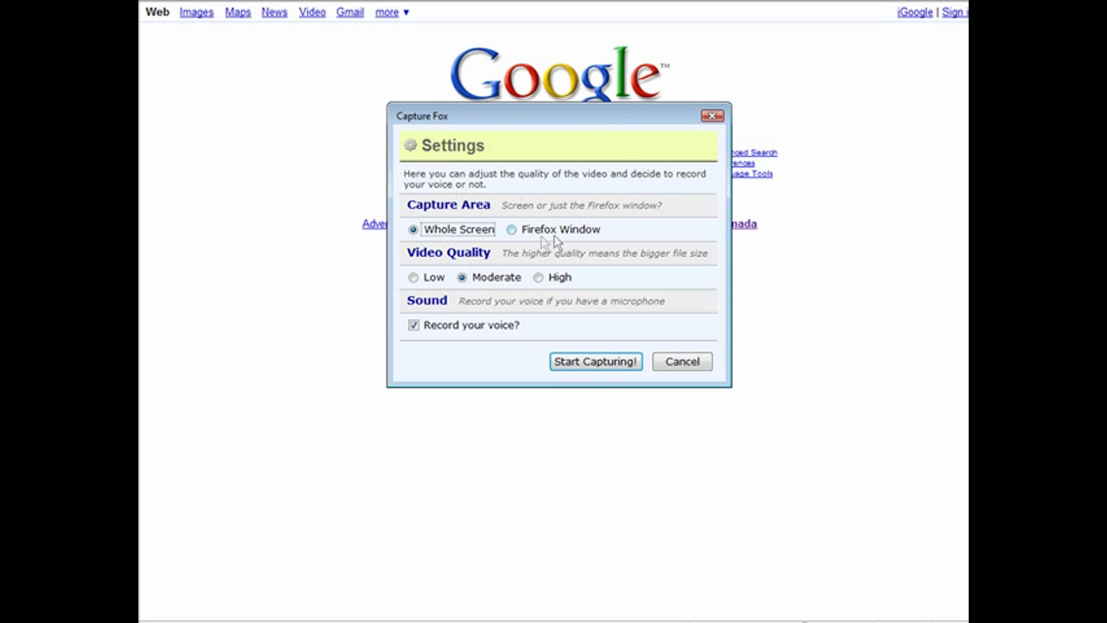
pyautogui.click(512, 231)
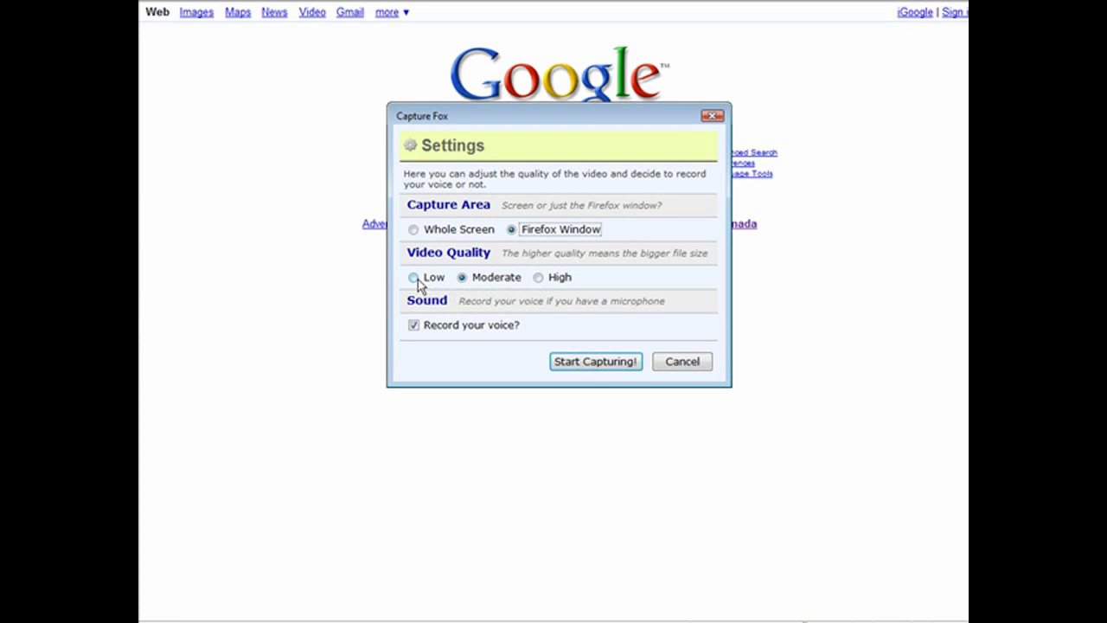
pyautogui.click(541, 279)
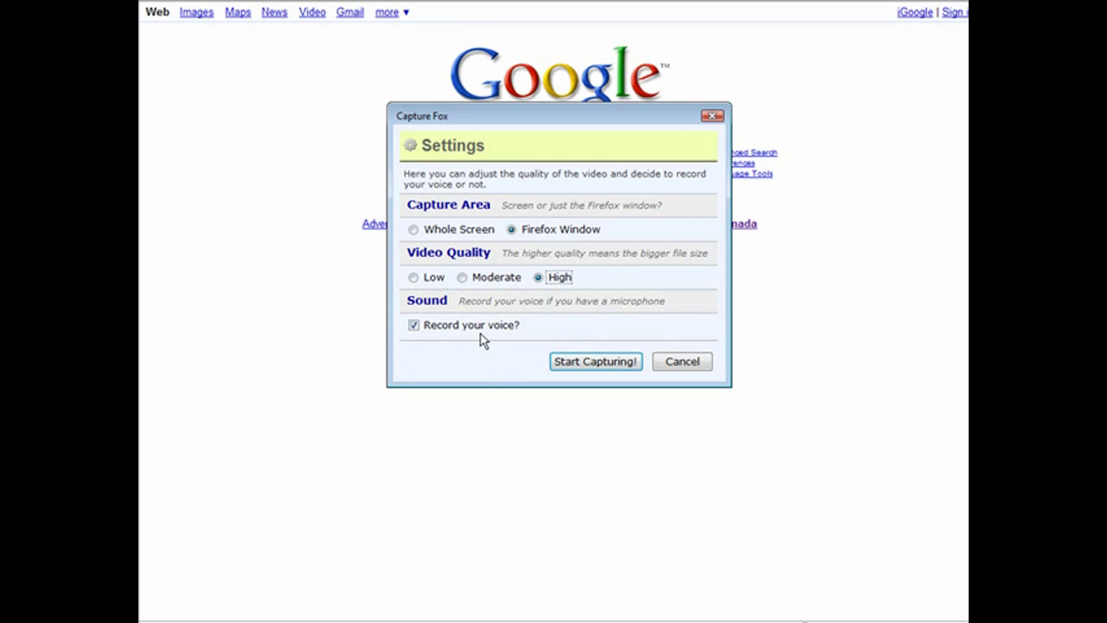
pyautogui.click(568, 363)
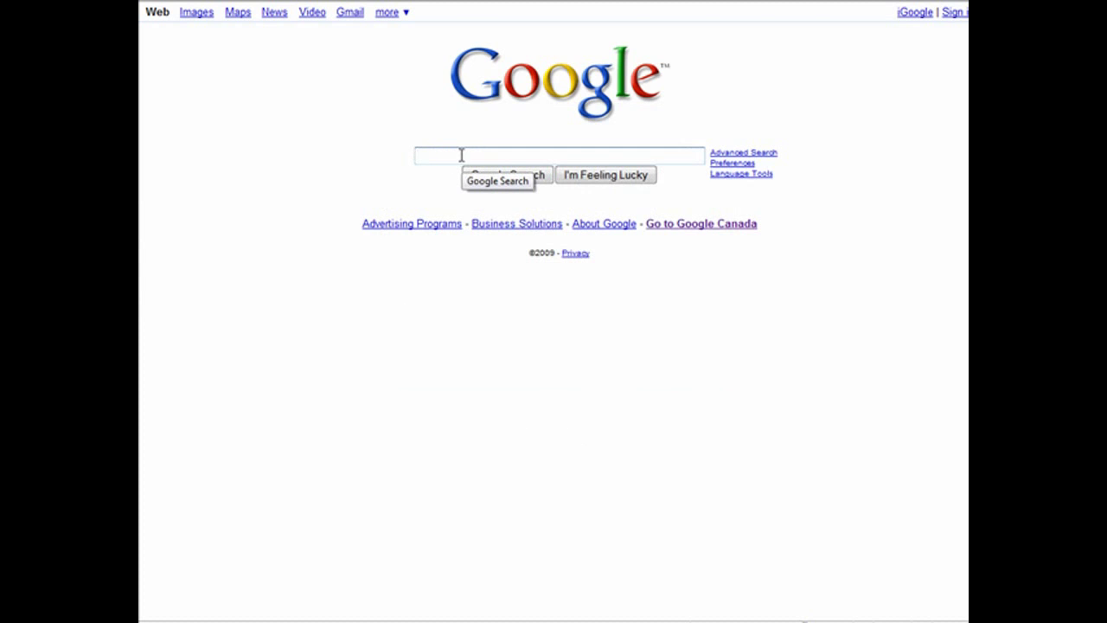
# Search Google for "rhow to capture a rabbit" and stop the Capture Fox recording on the results page.
pyautogui.write('rhow to capture a rabbit')
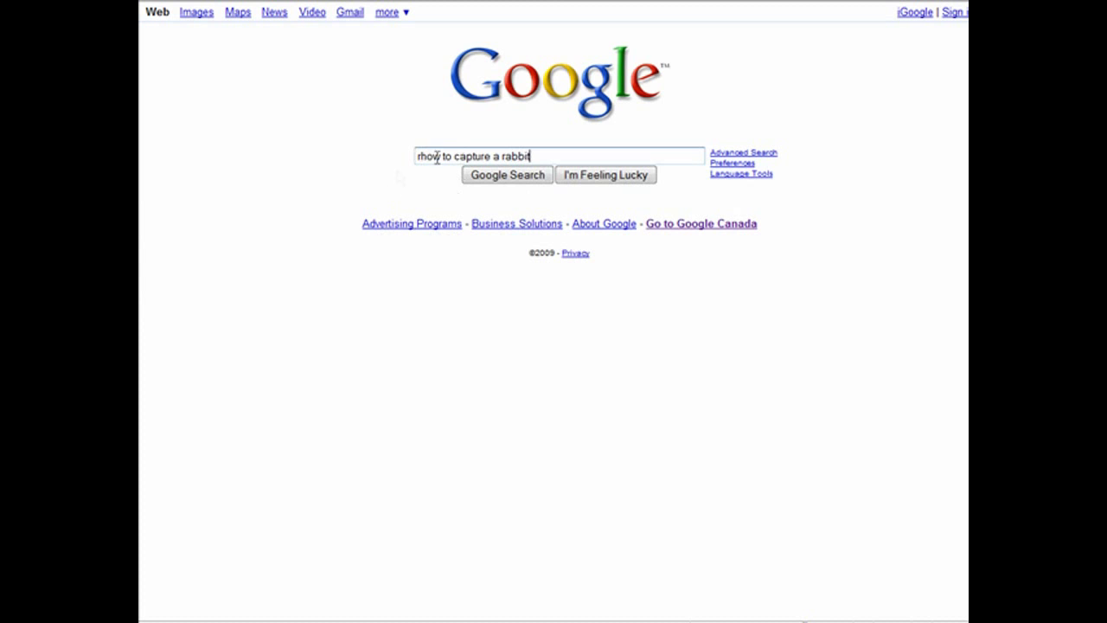
pyautogui.click(487, 180)
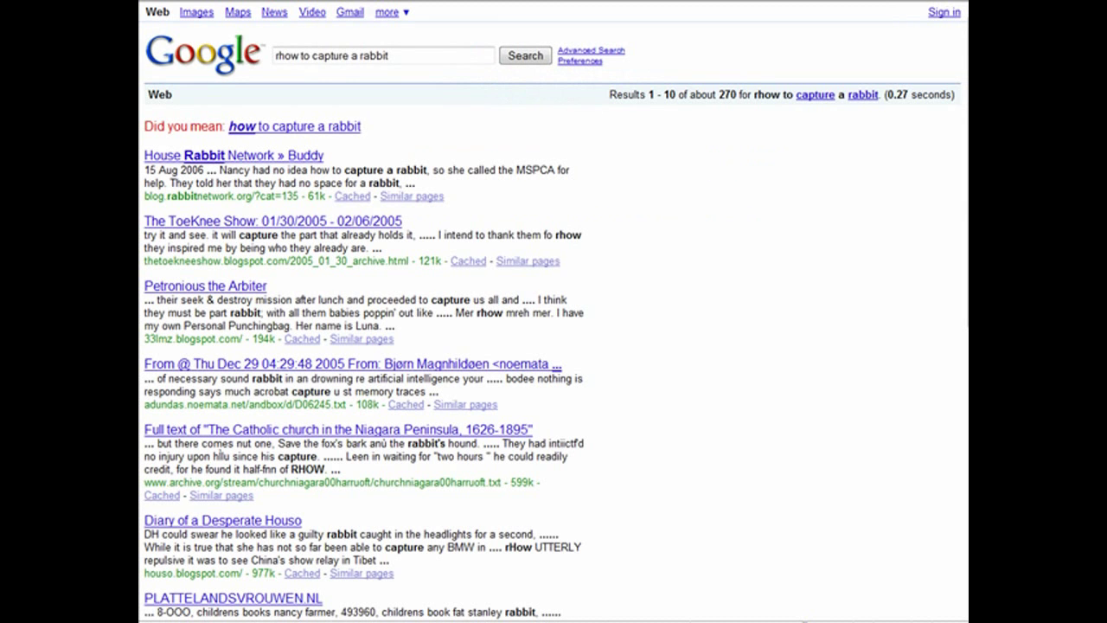
pyautogui.hotkey('alt', 't')
pyautogui.click(394, 92)
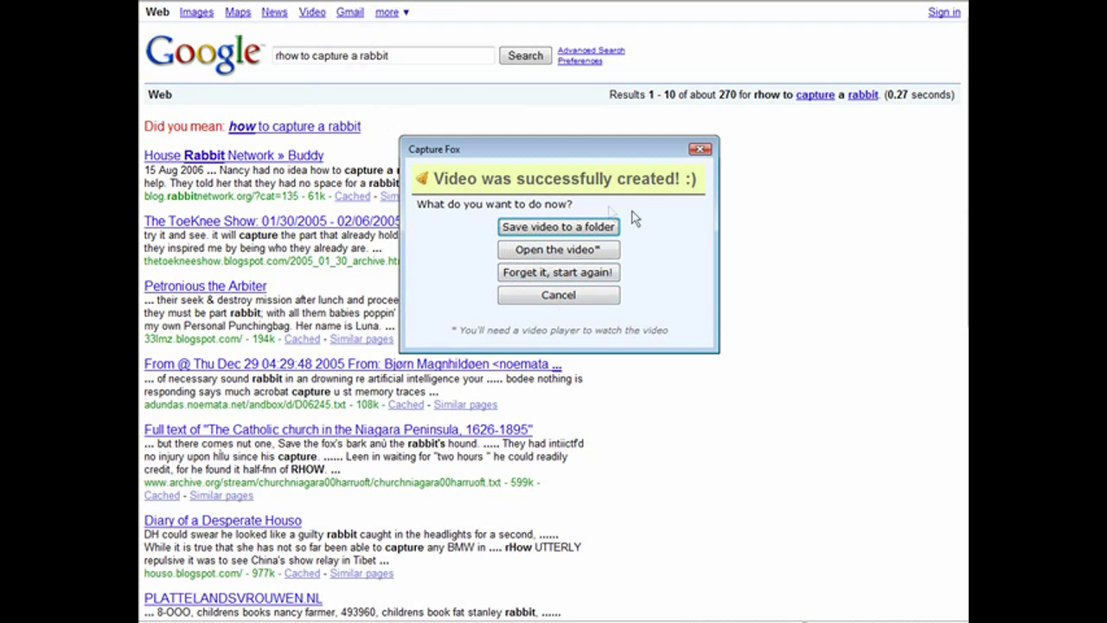
# Save the captured video to a folder and open it in the video player.
pyautogui.click(557, 226)
pyautogui.click(587, 379)
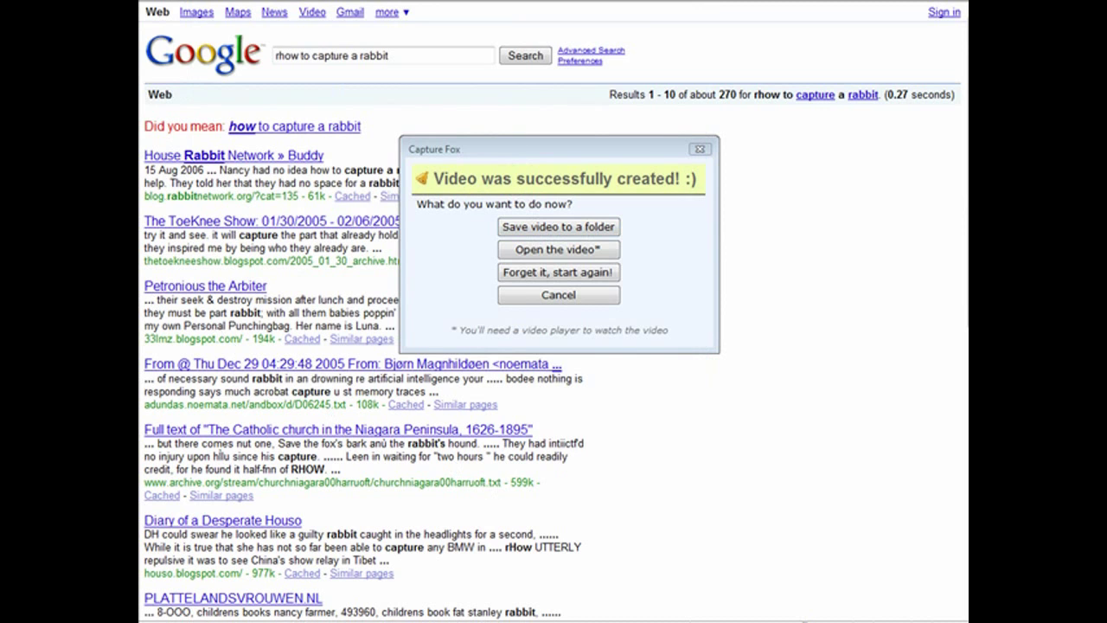
pyautogui.click(558, 249)
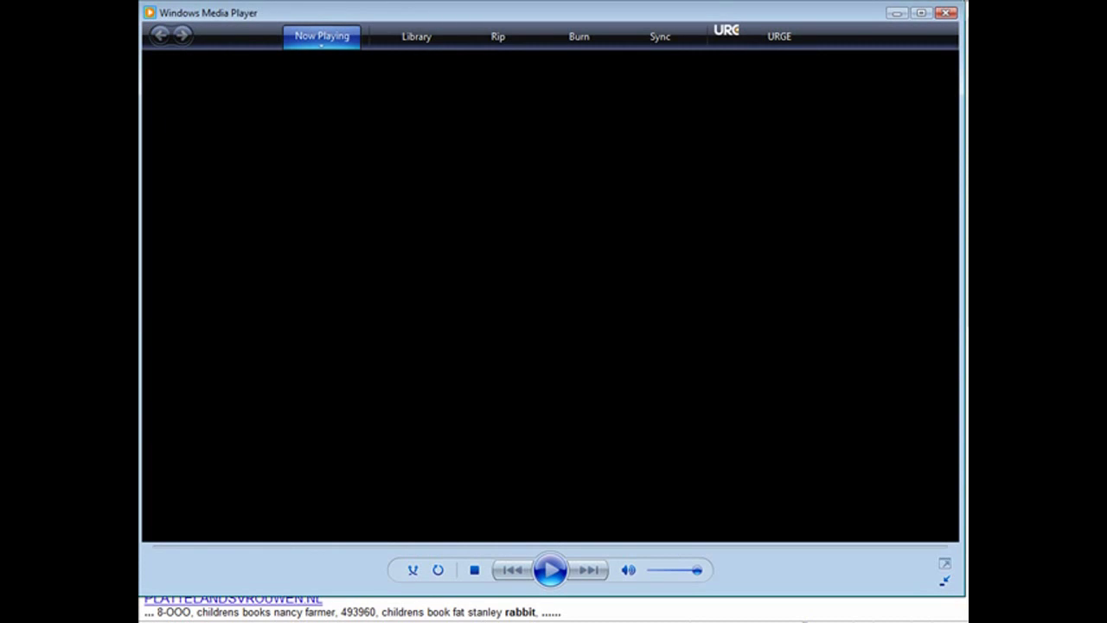
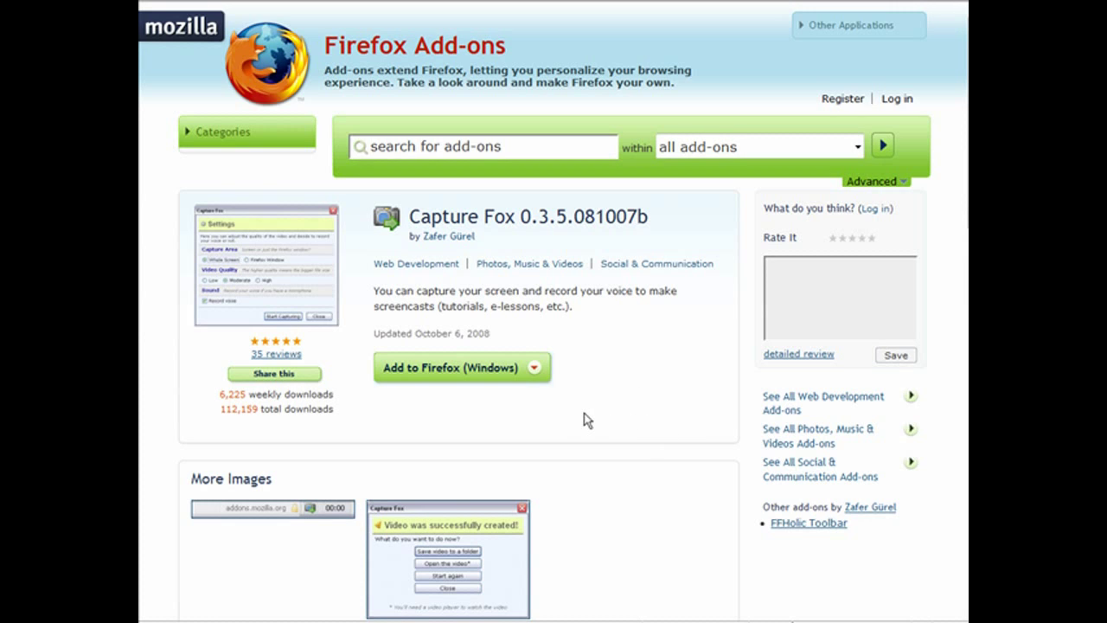
# Install Capture Fox from its add-on page with a Firefox restart, and check its entry among the installed extensions.
pyautogui.click(444, 380)
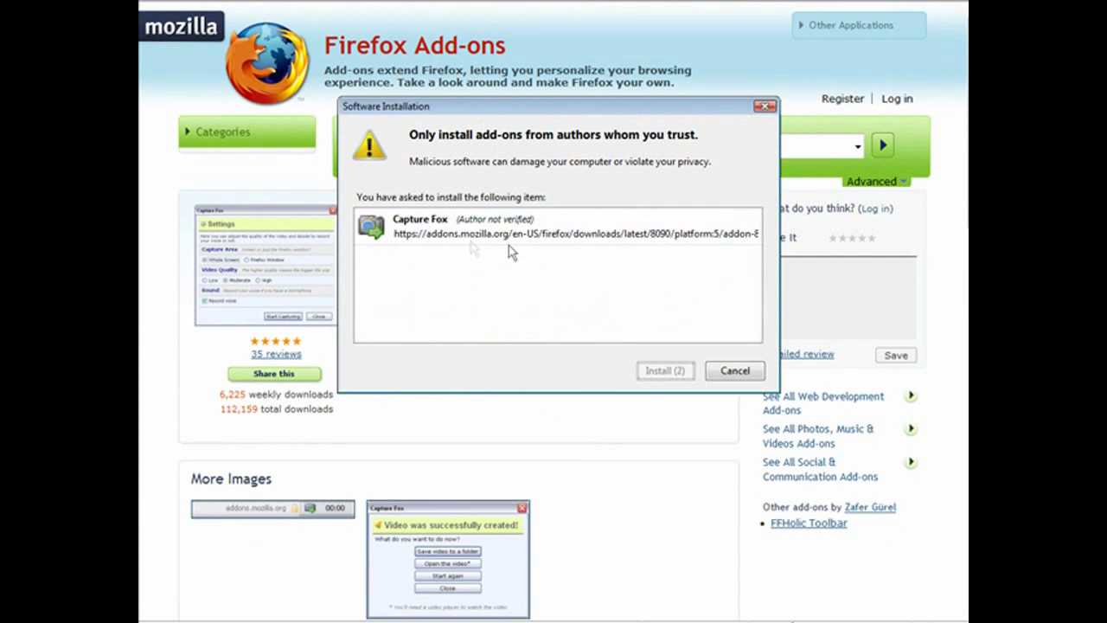
pyautogui.click(665, 373)
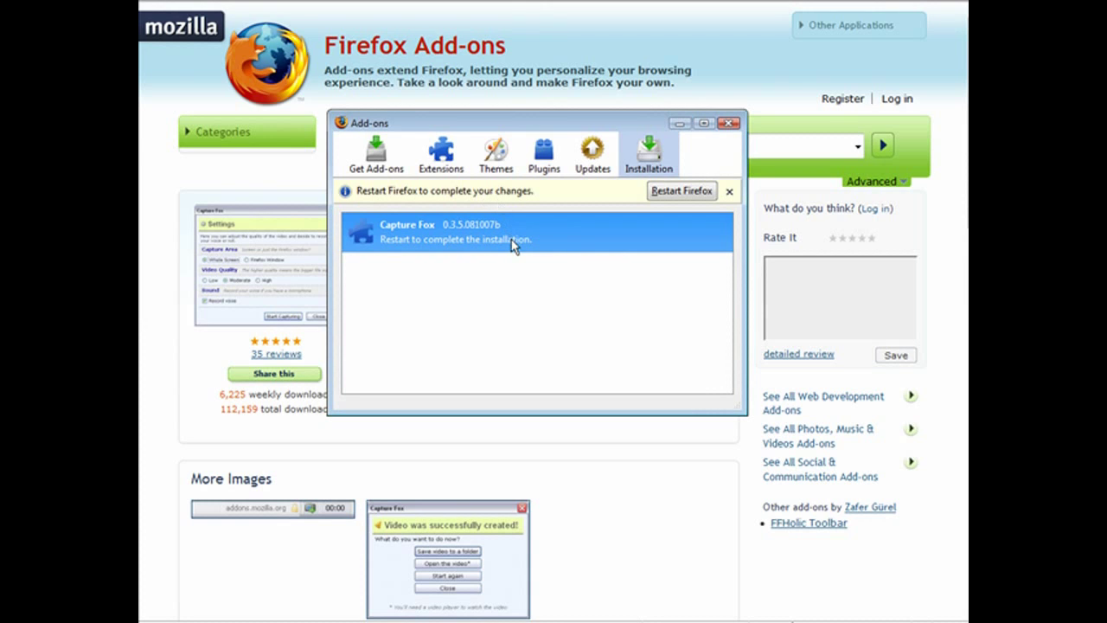
pyautogui.click(682, 191)
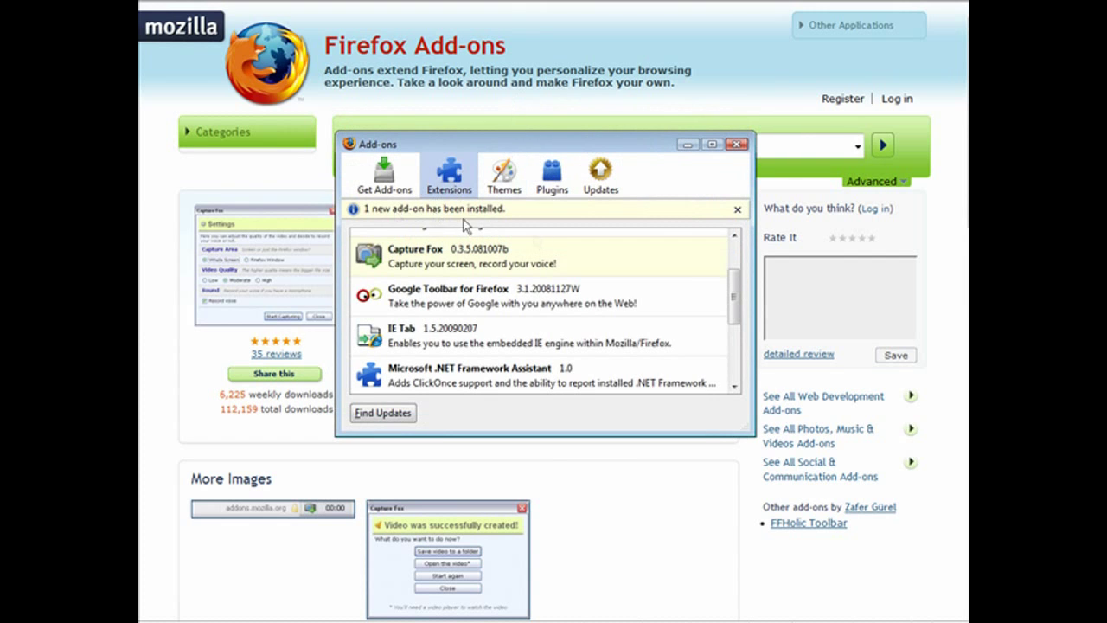
pyautogui.click(417, 254)
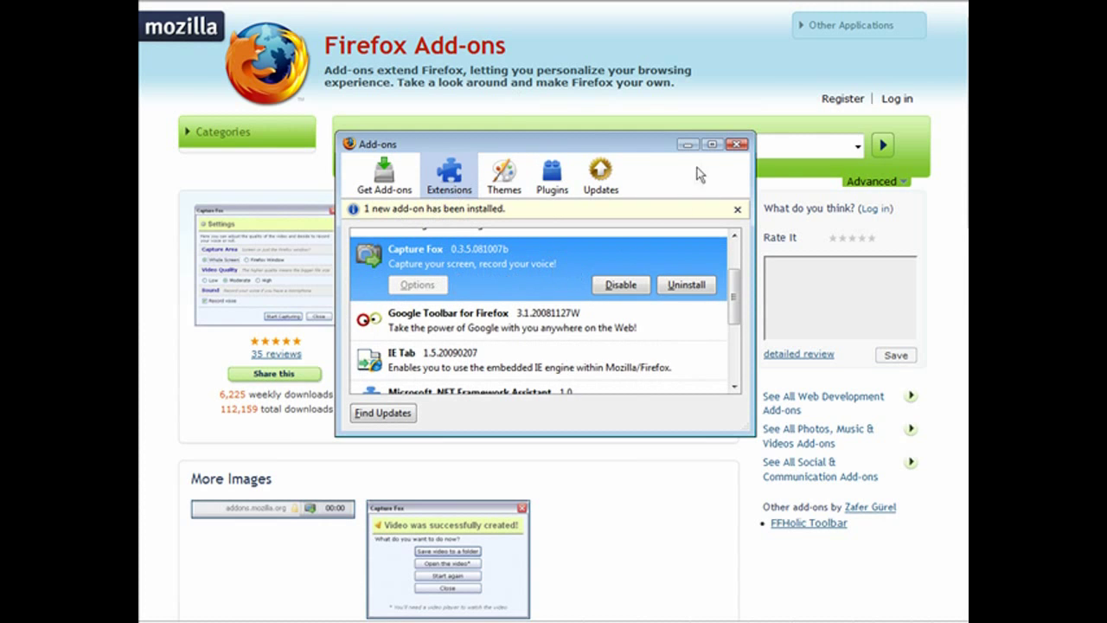
pyautogui.click(736, 145)
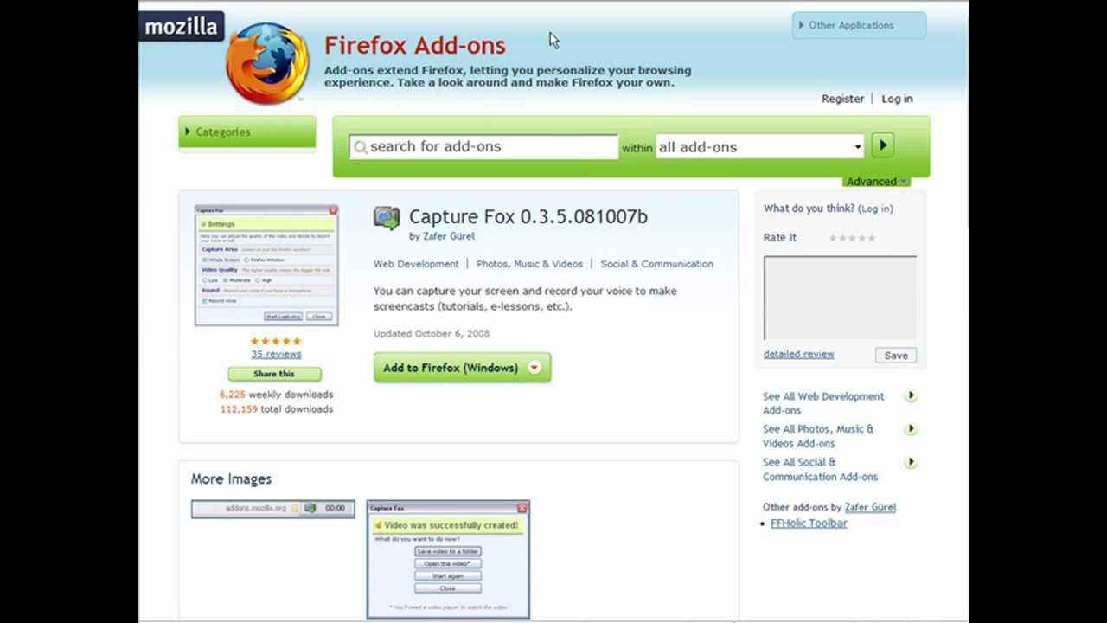
# Open the Google home page and start a Capture Fox recording of the Firefox Window at High quality with voice.
pyautogui.hotkey('alt', 'Home')
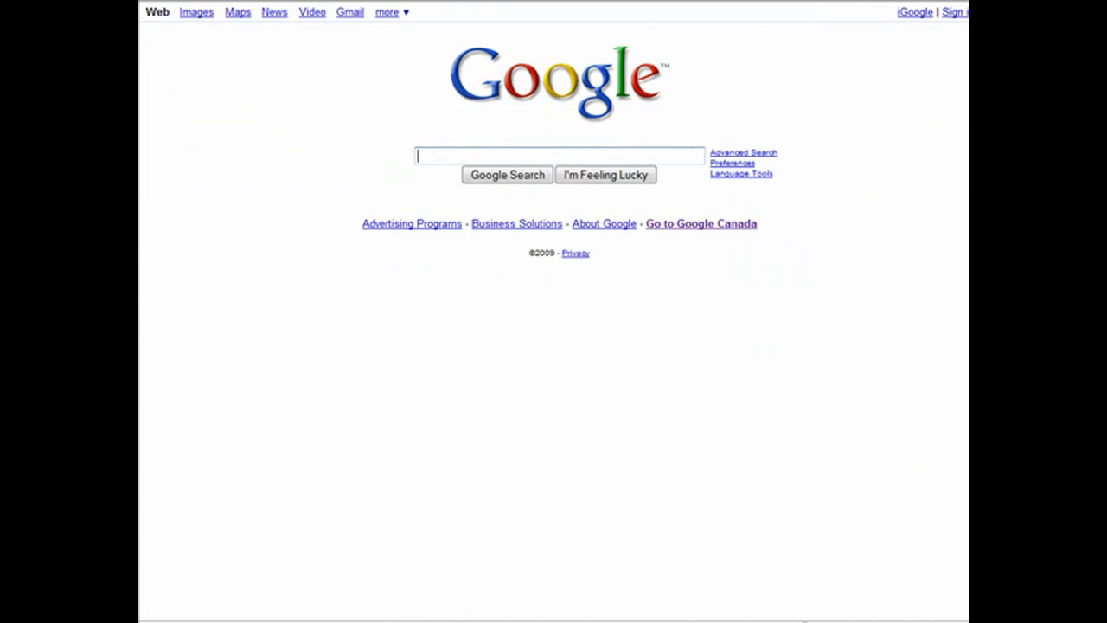
pyautogui.click(333, 0)
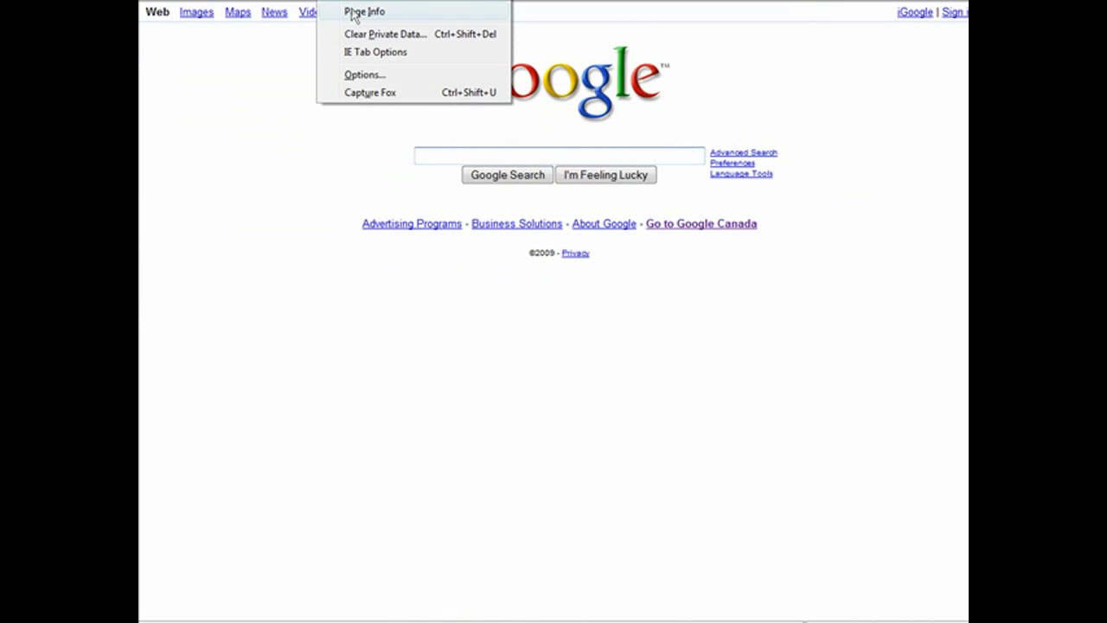
pyautogui.click(386, 94)
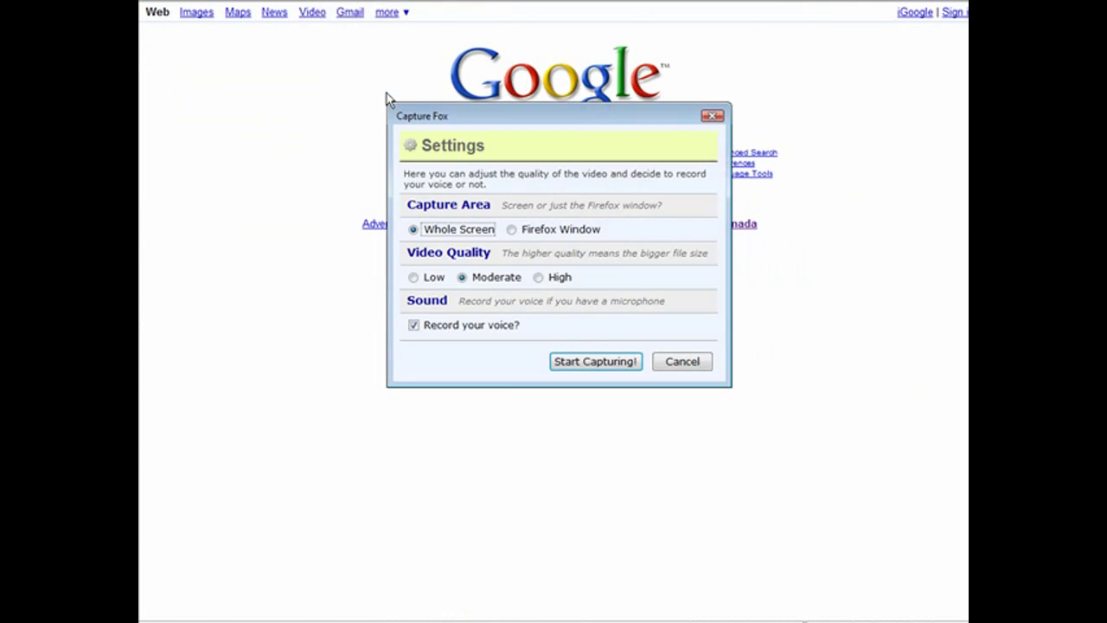
pyautogui.click(514, 232)
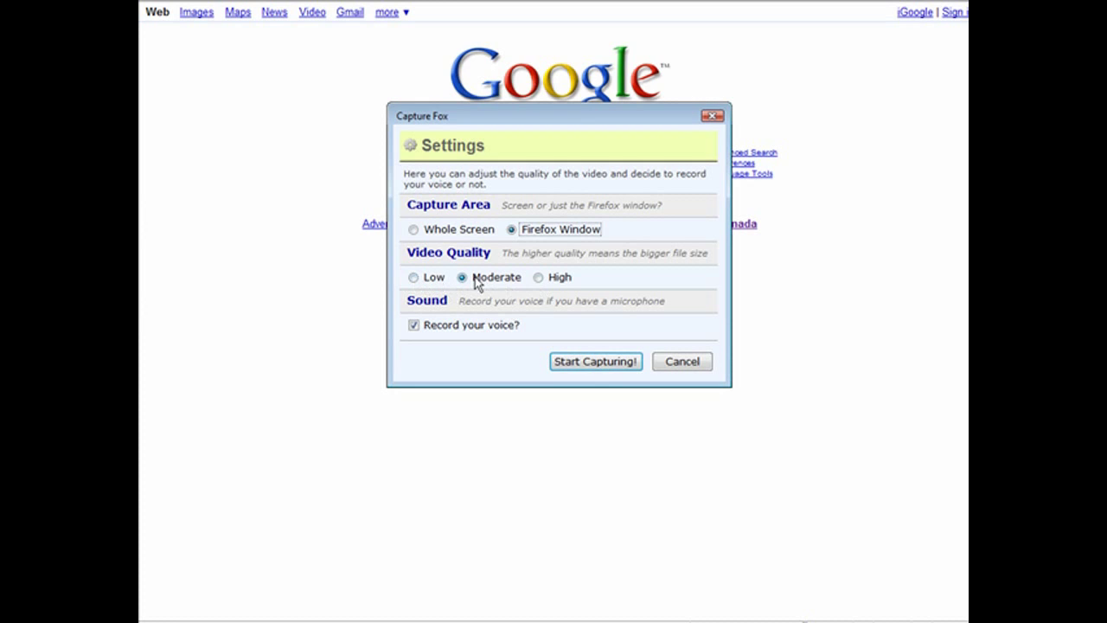
pyautogui.click(538, 277)
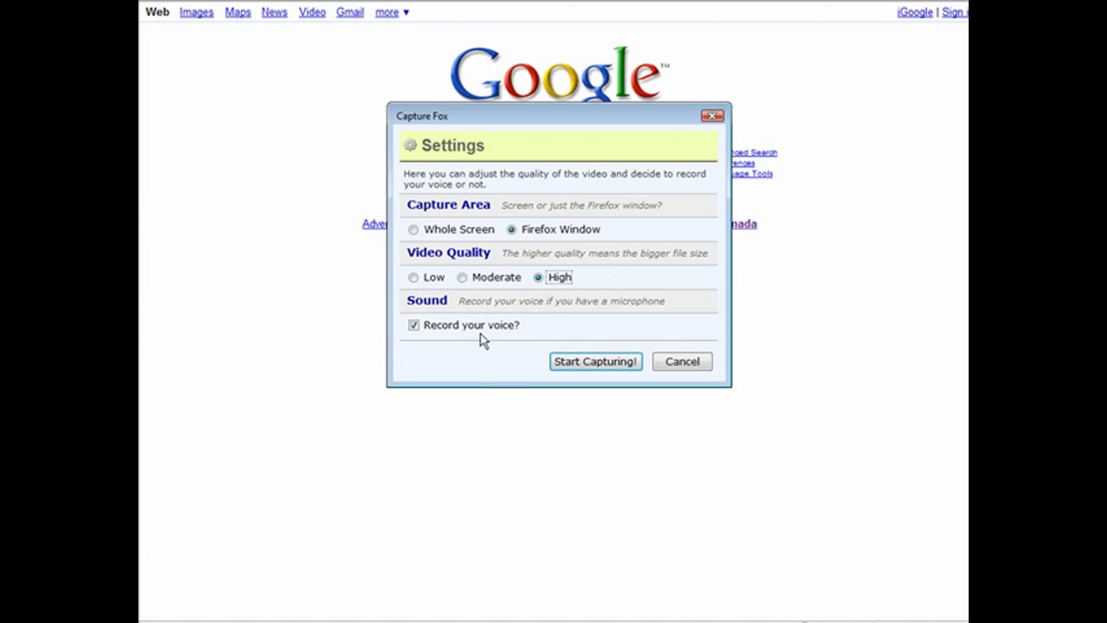
pyautogui.click(567, 363)
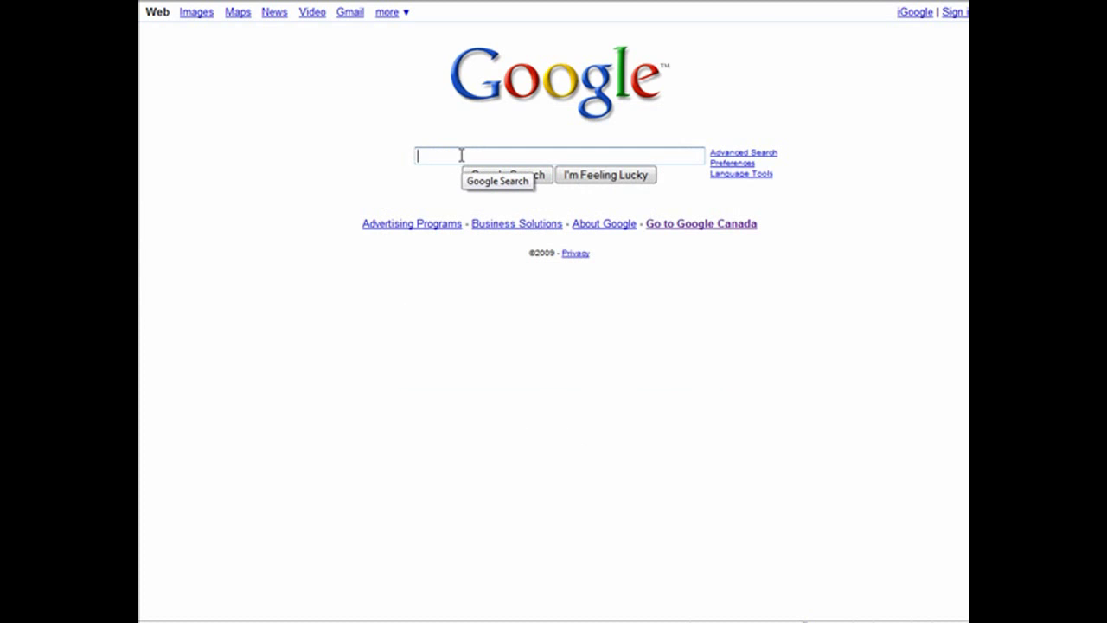
# Run a Google search for "rhow to capture a rabbit" and stop the Capture Fox recording.
pyautogui.write('rhow to capture a ')
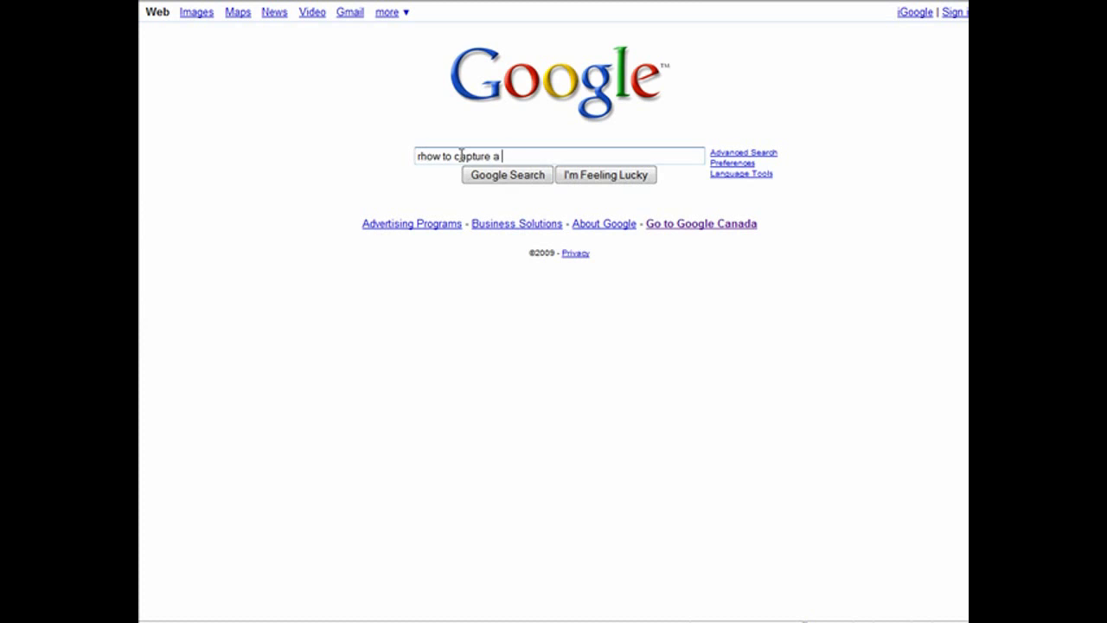
pyautogui.write('rabbit')
pyautogui.click(487, 177)
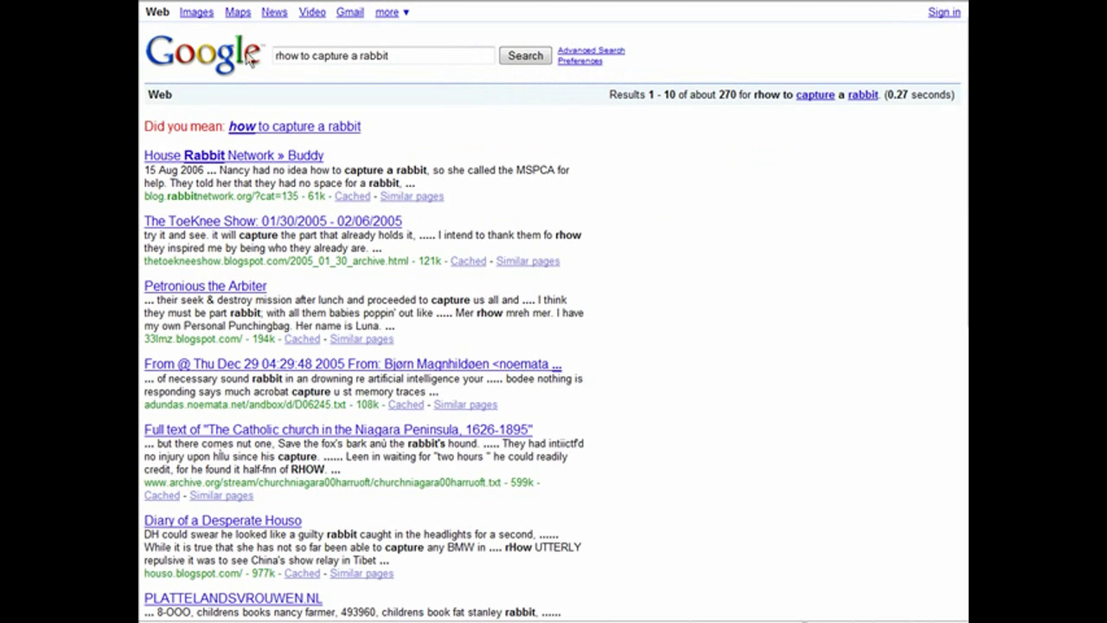
pyautogui.hotkey('alt', 't')
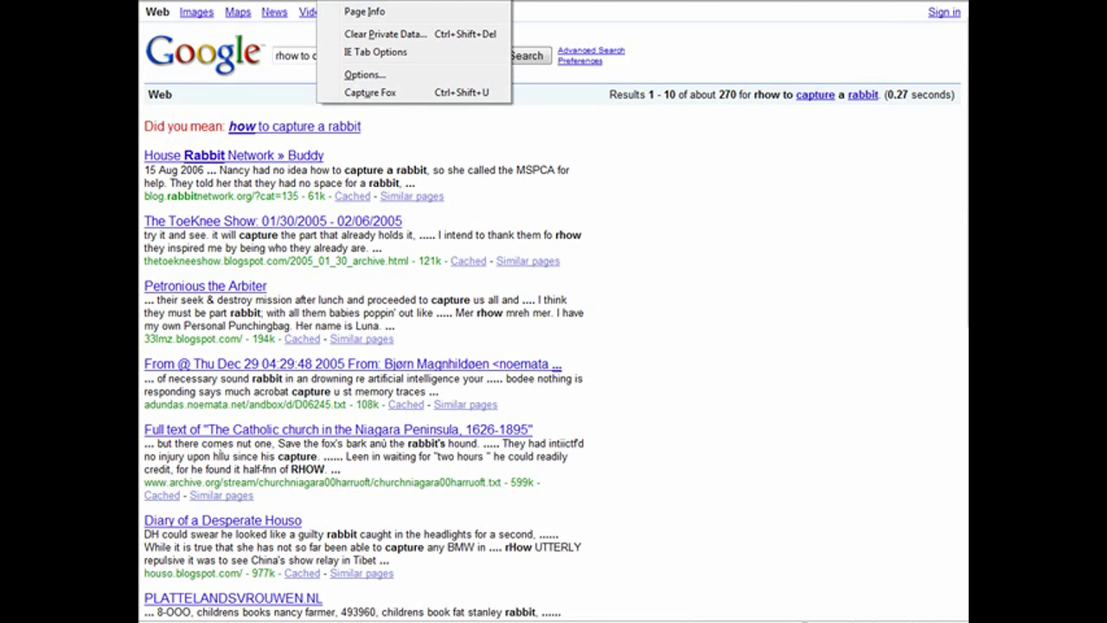
pyautogui.click(394, 93)
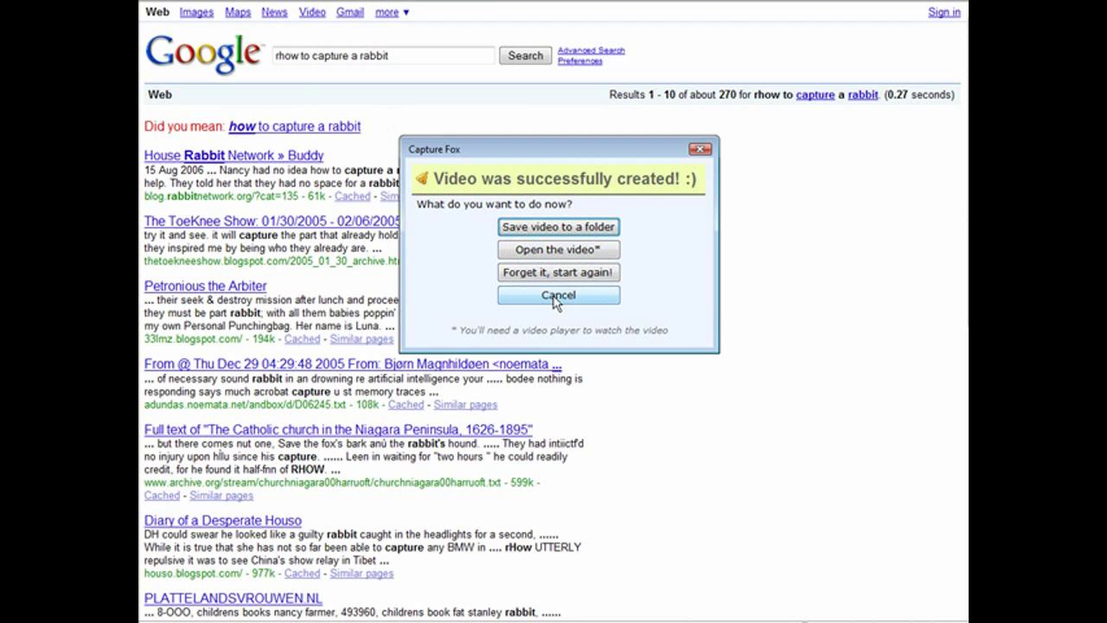
# Save the captured video to the Desktop as the video clip _capturefox.avi and open it in the video player.
pyautogui.click(556, 226)
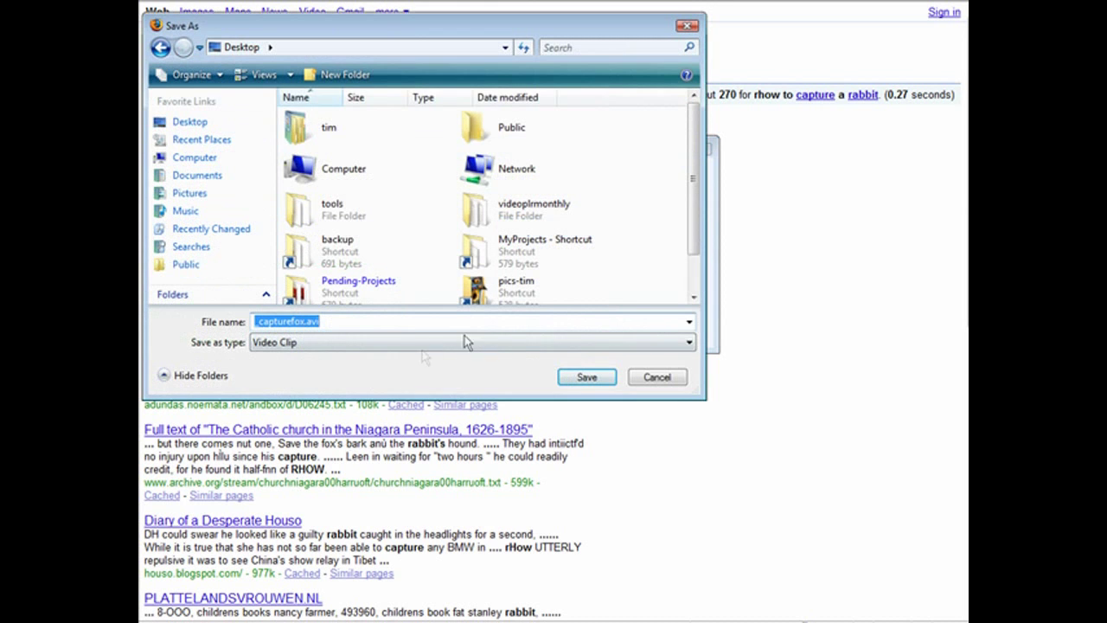
pyautogui.click(586, 378)
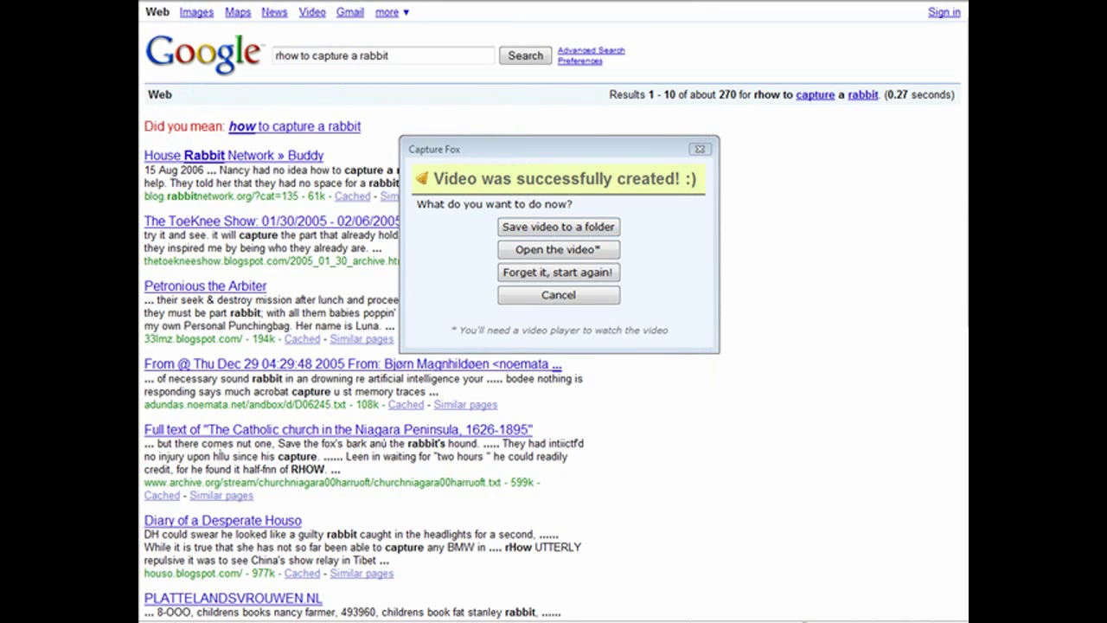
pyautogui.click(558, 249)
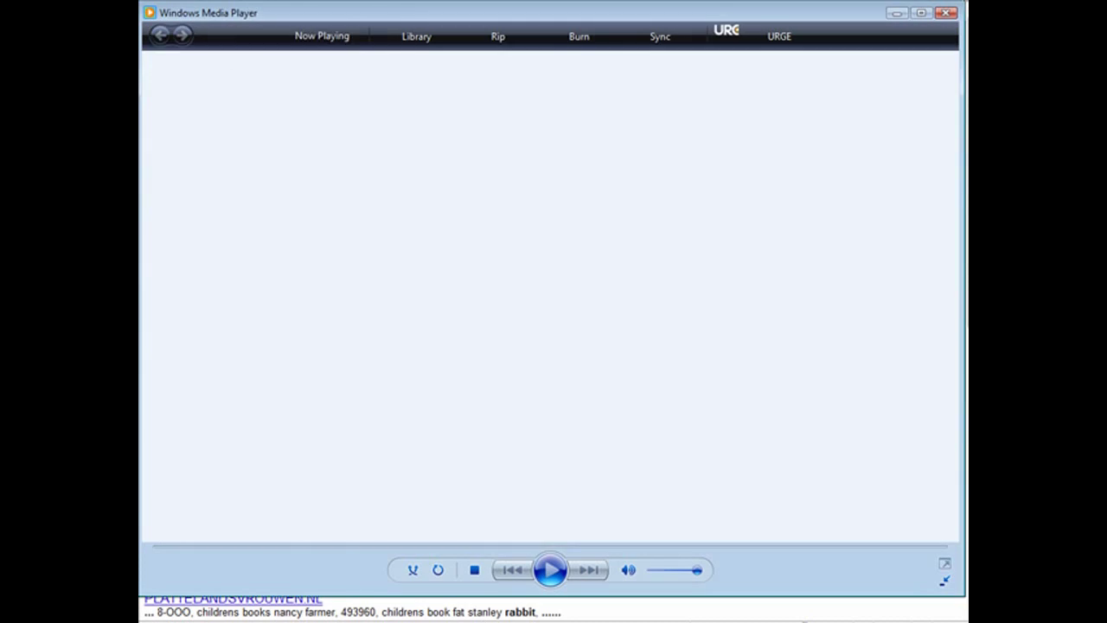